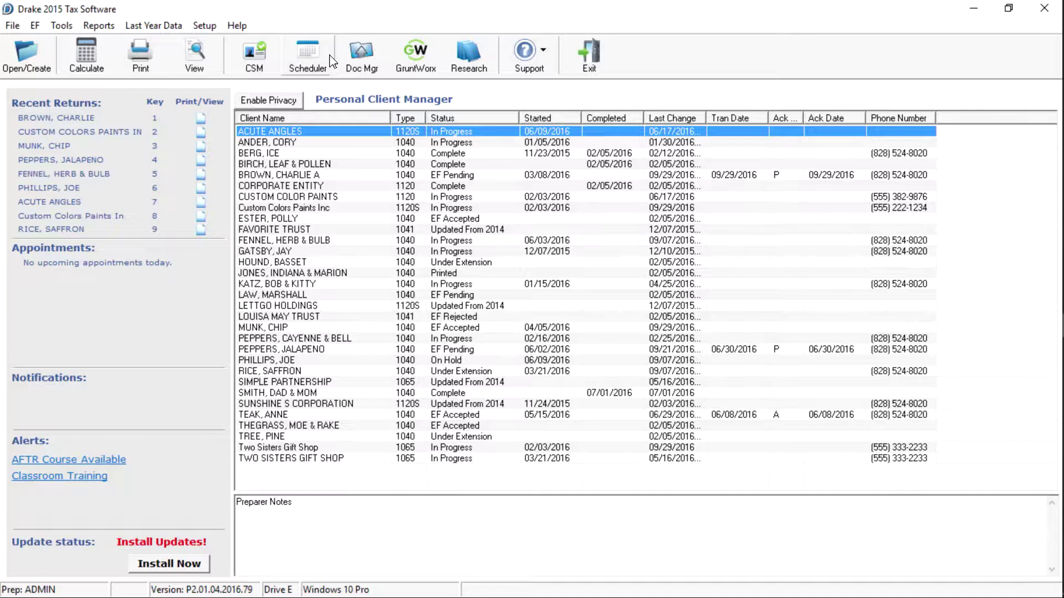
pyautogui.click(329, 58)
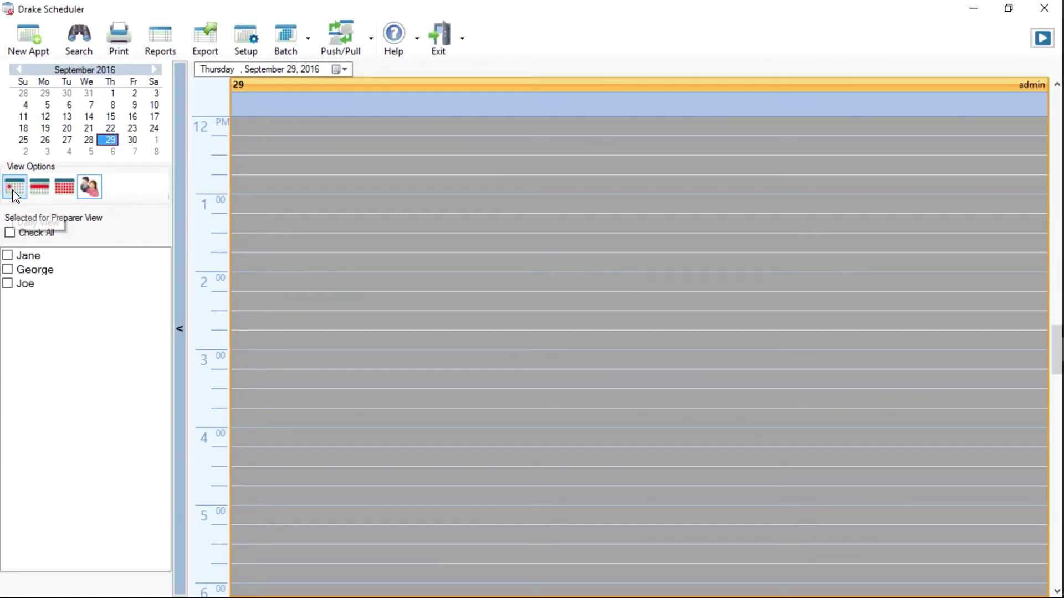
pyautogui.click(13, 189)
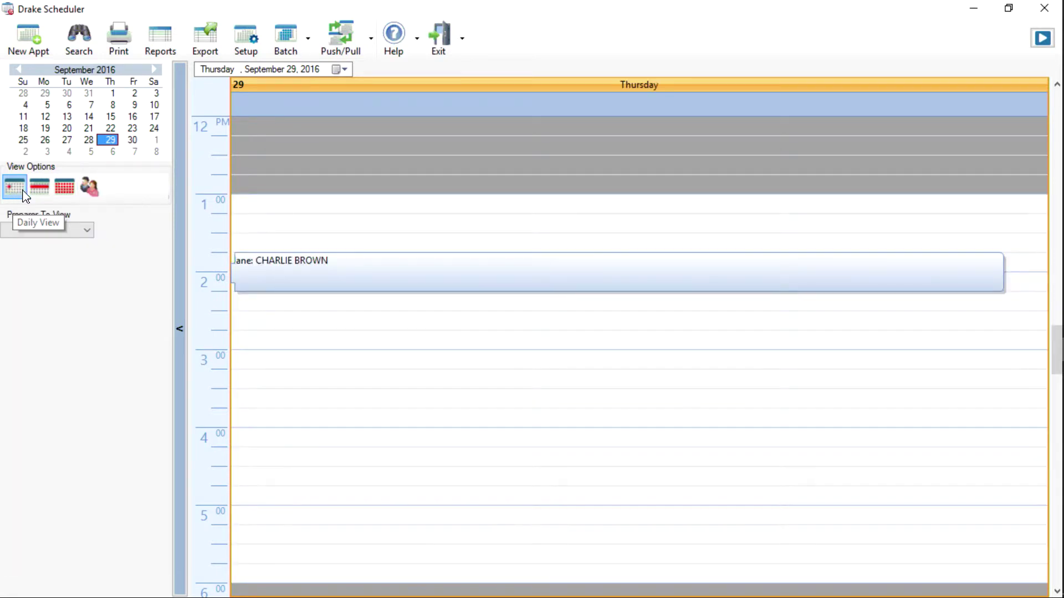
pyautogui.click(45, 202)
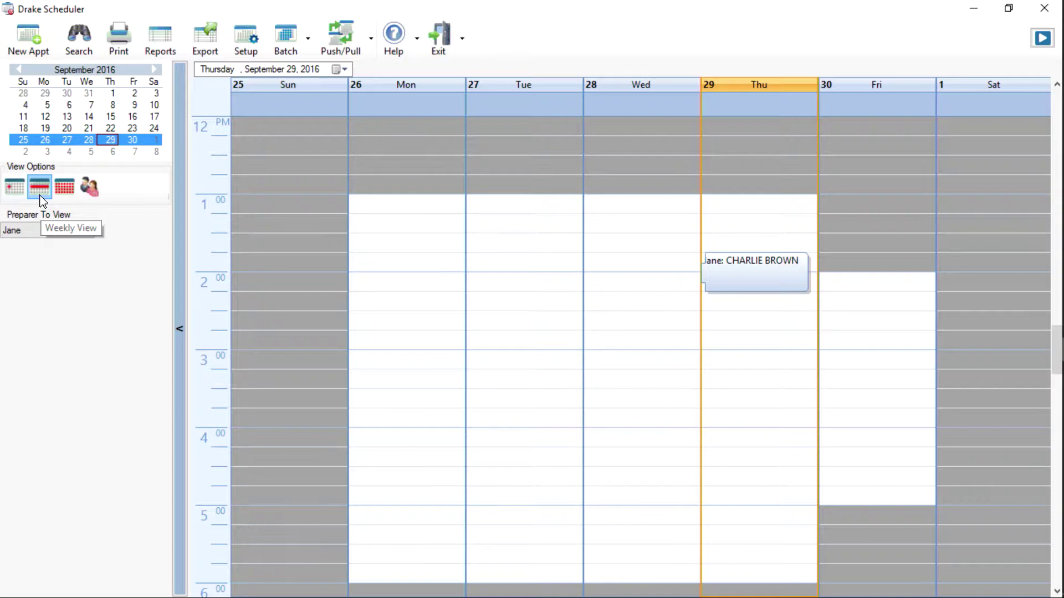
pyautogui.click(65, 190)
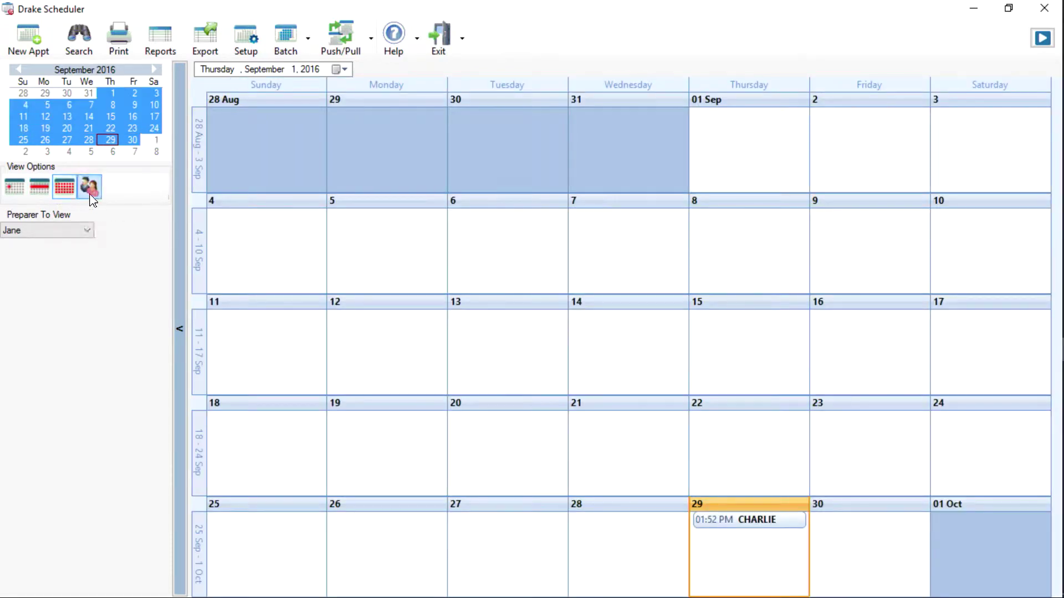
pyautogui.click(91, 189)
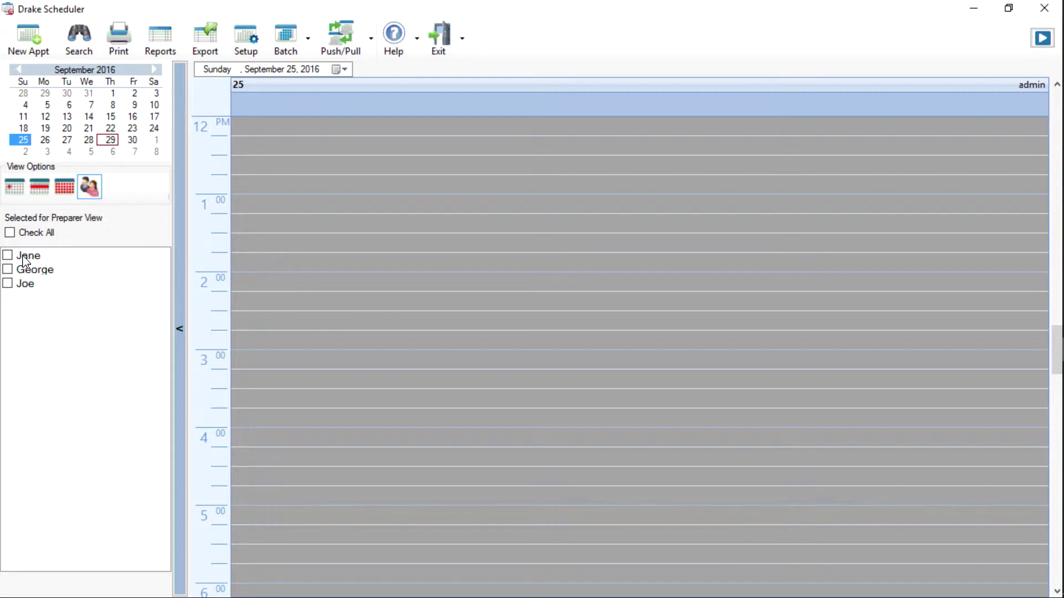
# Step: Tick Check All so Jane's, George's and Joe's September 29 columns appear together
pyautogui.click(11, 232)
pyautogui.click(110, 140)
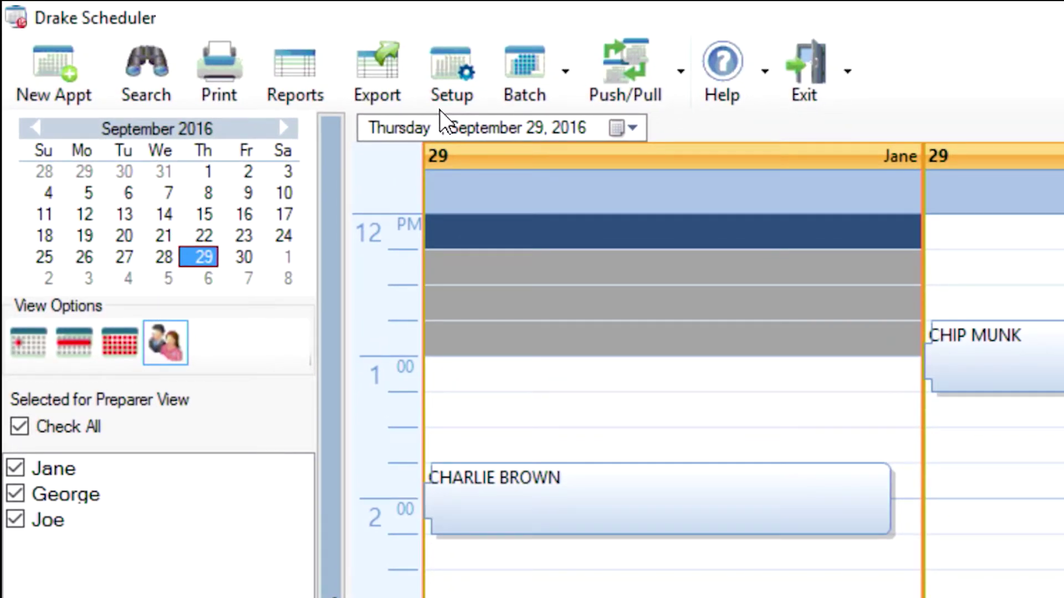
pyautogui.click(470, 106)
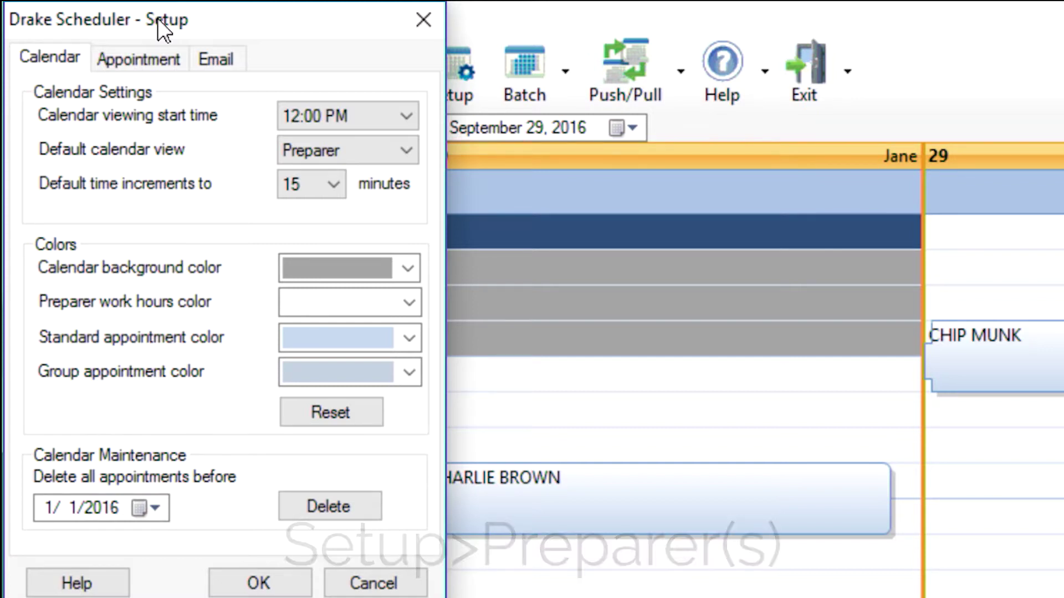
pyautogui.click(153, 67)
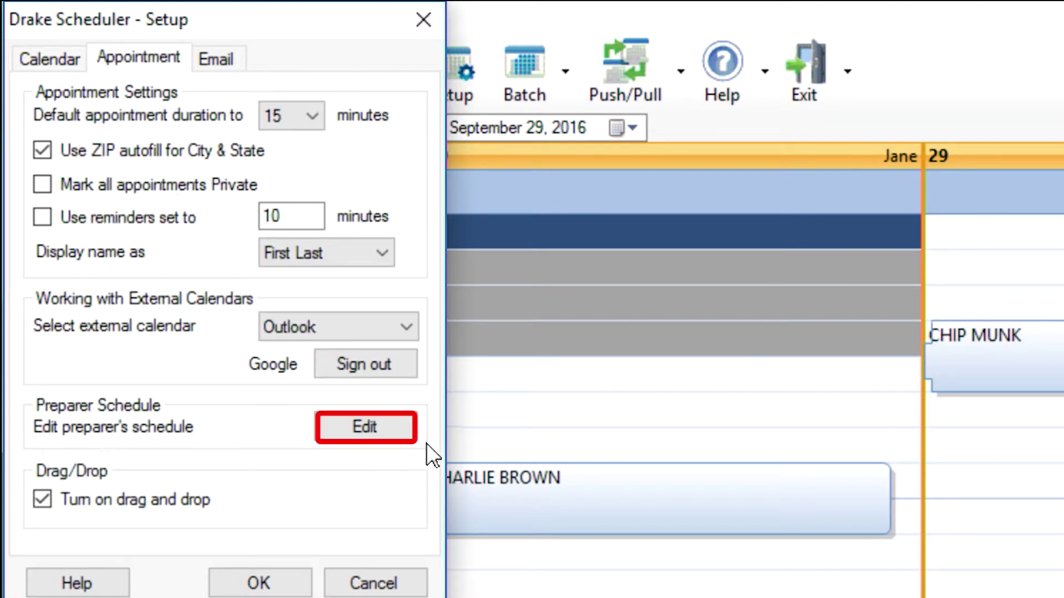
pyautogui.click(391, 428)
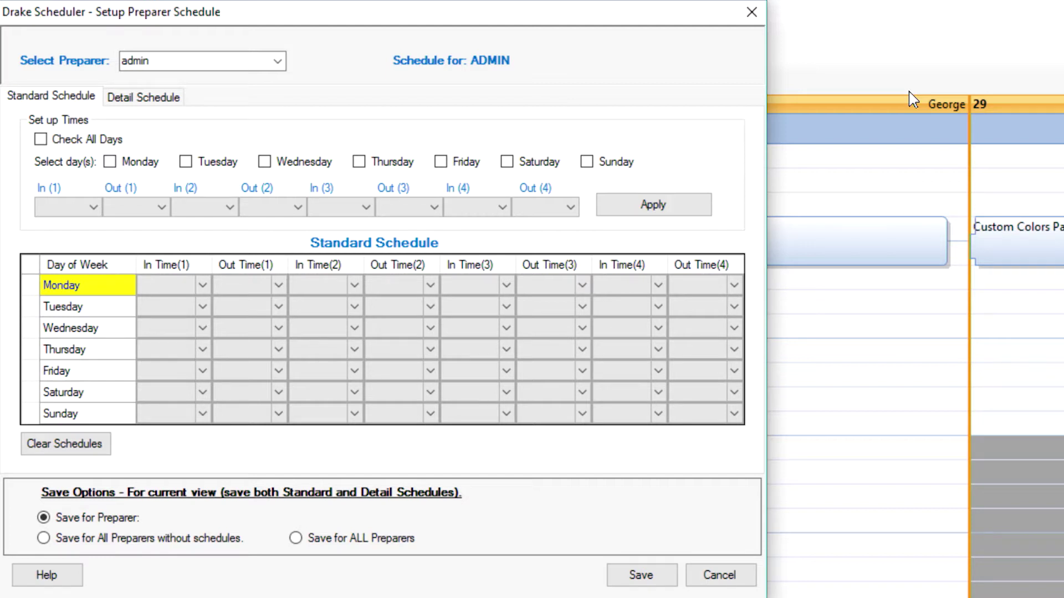
pyautogui.click(752, 14)
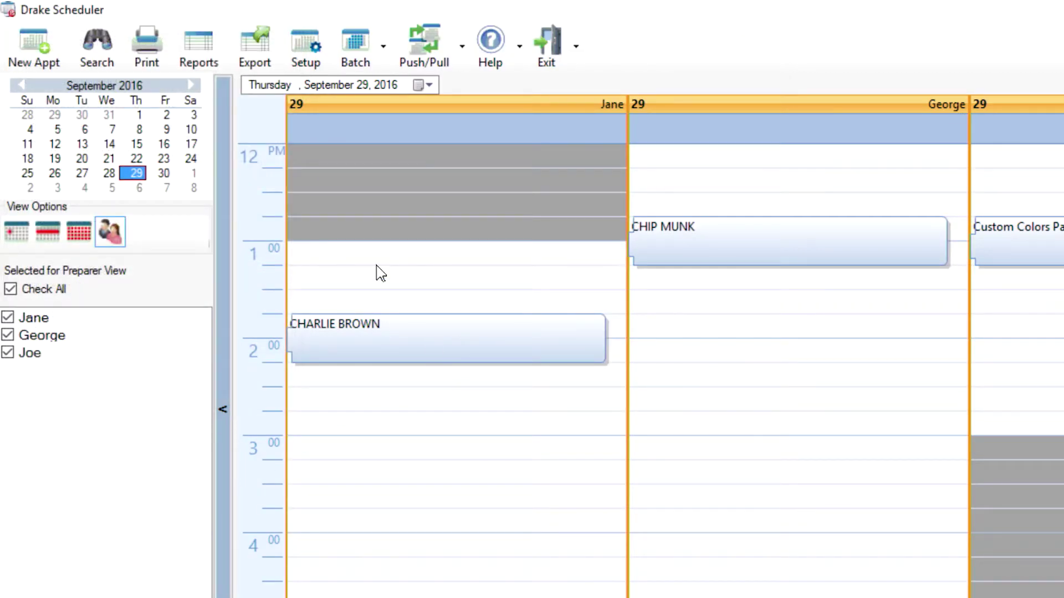
# Step: Save Jane's 12:00 PM 'Haircut' appointment, marked Private, with Jane as the only preparer
pyautogui.doubleClick(325, 156)
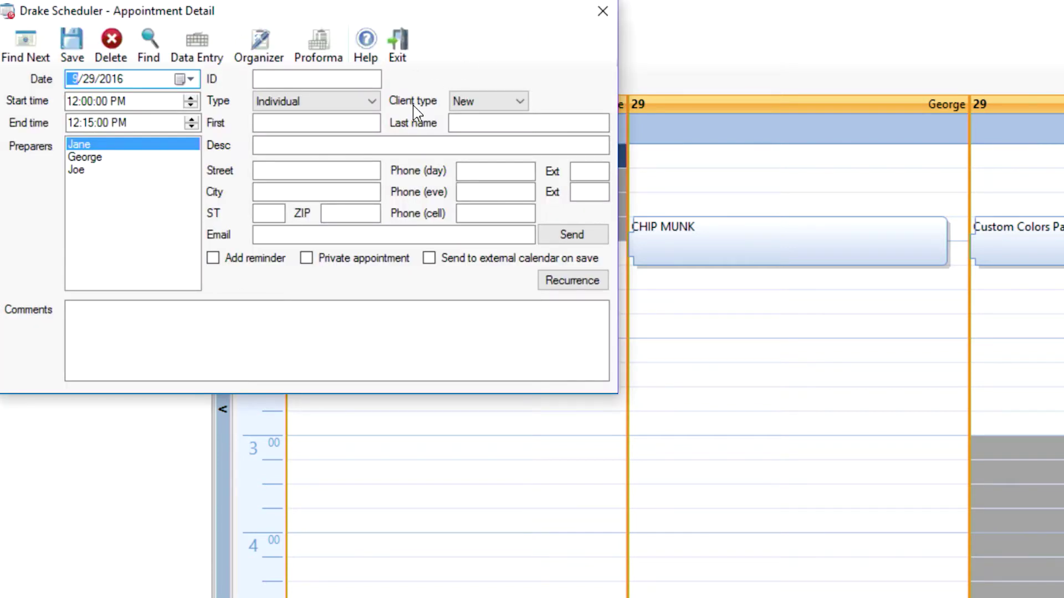
pyautogui.click(344, 147)
pyautogui.write('Hair')
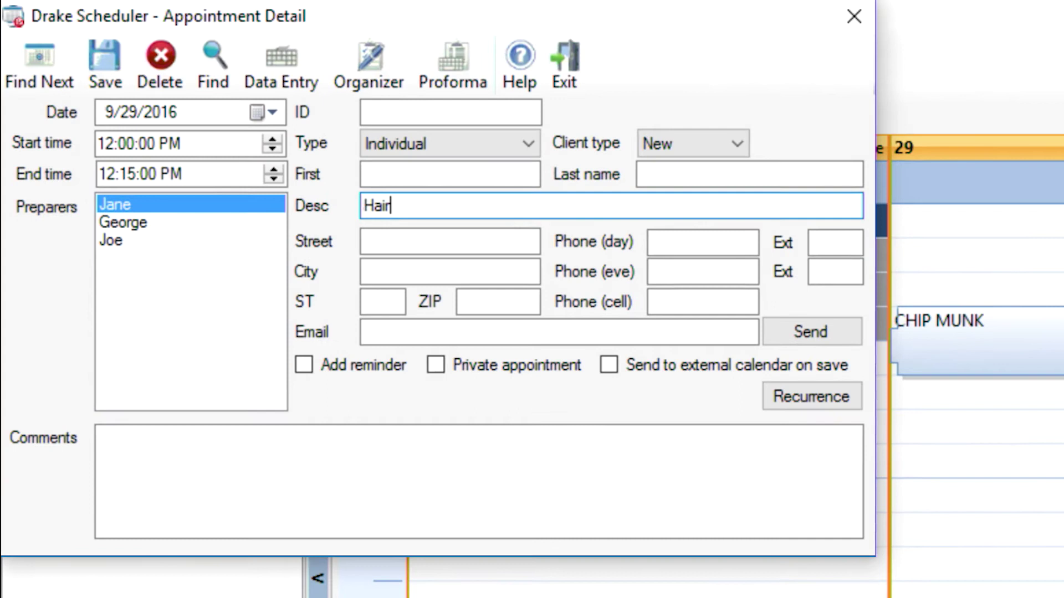
pyautogui.write('cut')
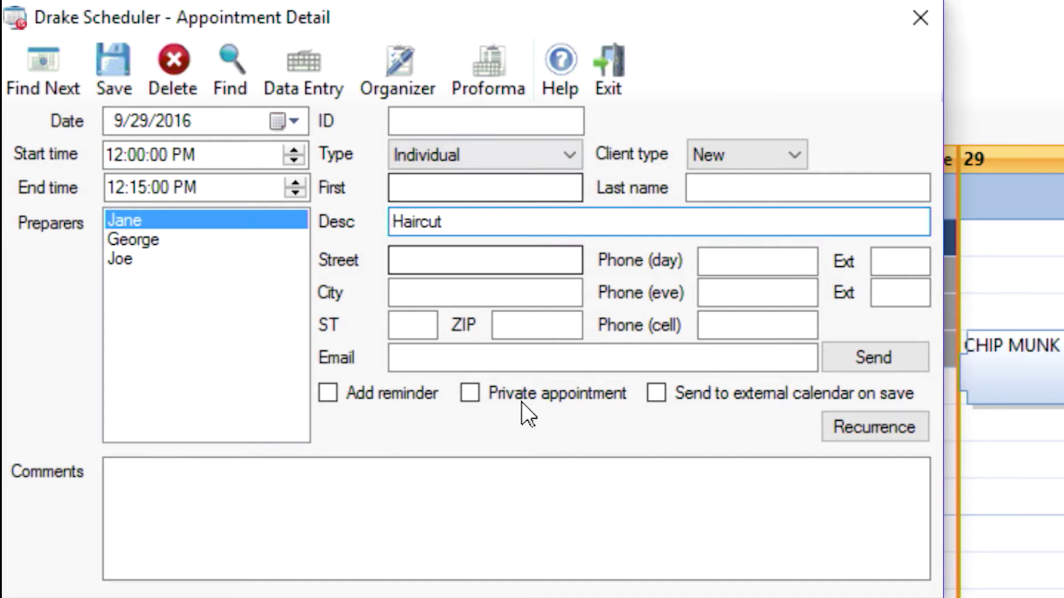
pyautogui.click(470, 394)
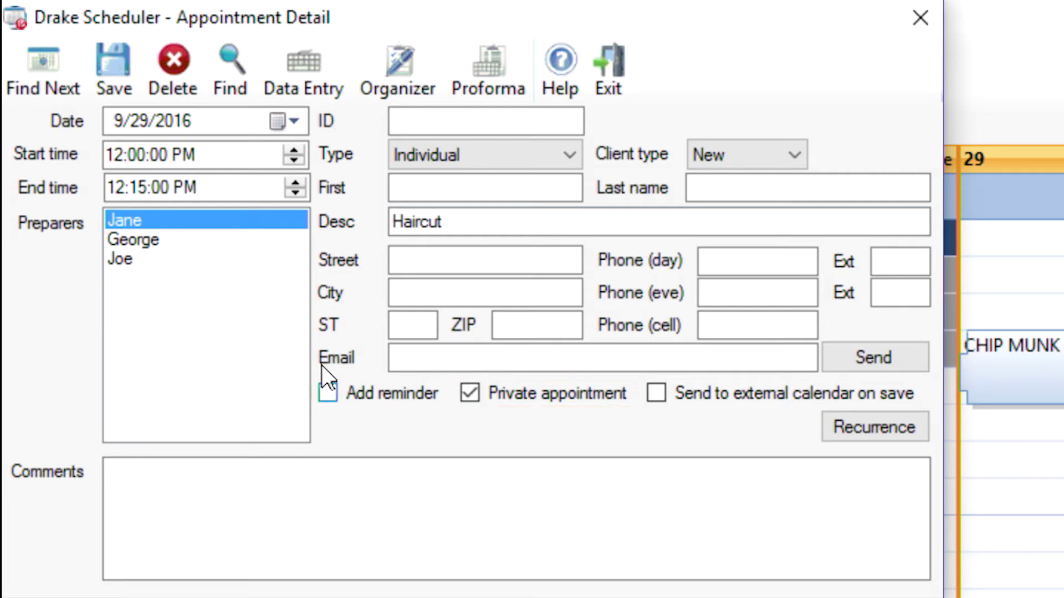
pyautogui.keyDown('ctrl'); pyautogui.click(175, 243); pyautogui.keyUp('ctrl')
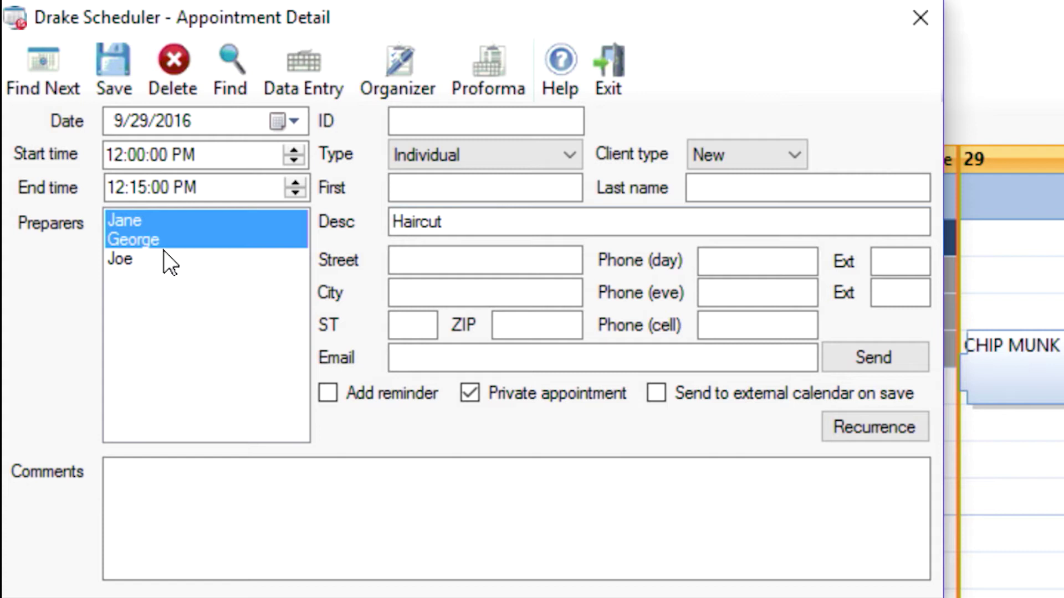
pyautogui.keyDown('ctrl'); pyautogui.click(161, 257); pyautogui.keyUp('ctrl')
pyautogui.keyDown('ctrl'); pyautogui.click(158, 257); pyautogui.keyUp('ctrl')
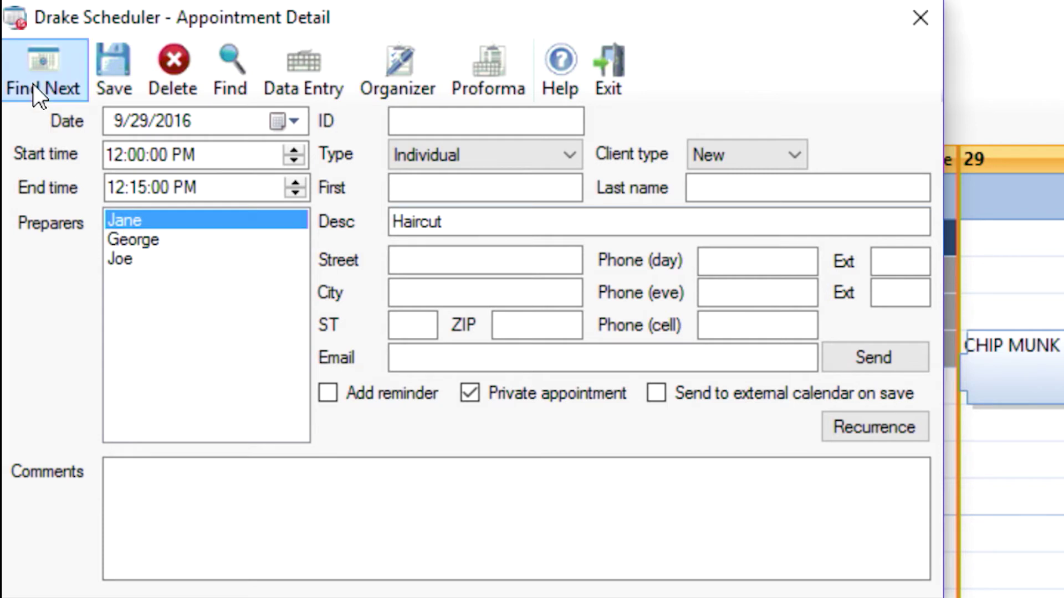
pyautogui.click(123, 57)
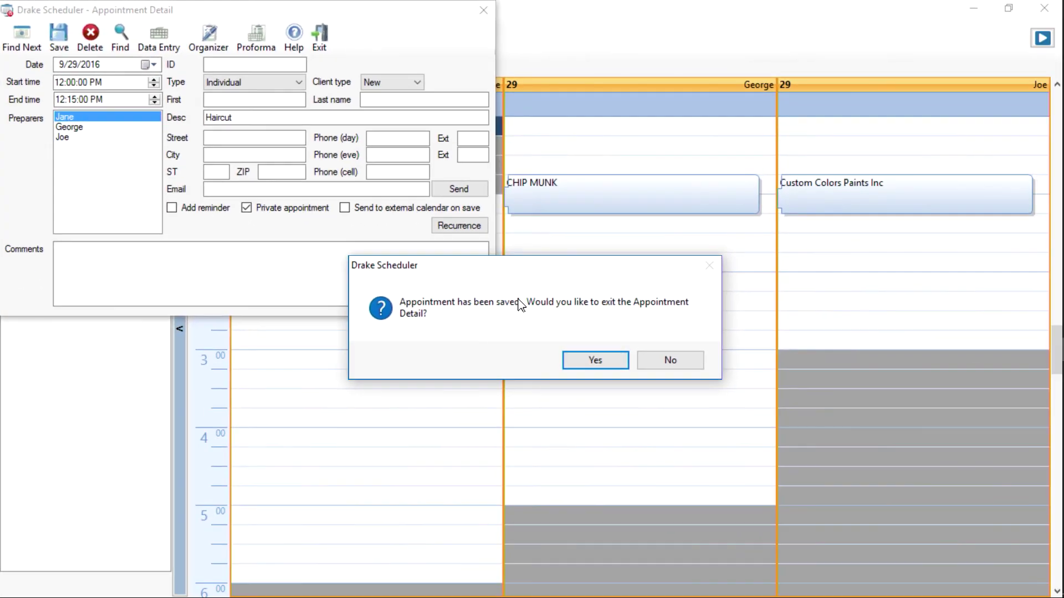
# Step: Confirm leaving Appointment Detail, then drag the CHARLIE BROWN appointment up to 1:00 PM
pyautogui.click(585, 361)
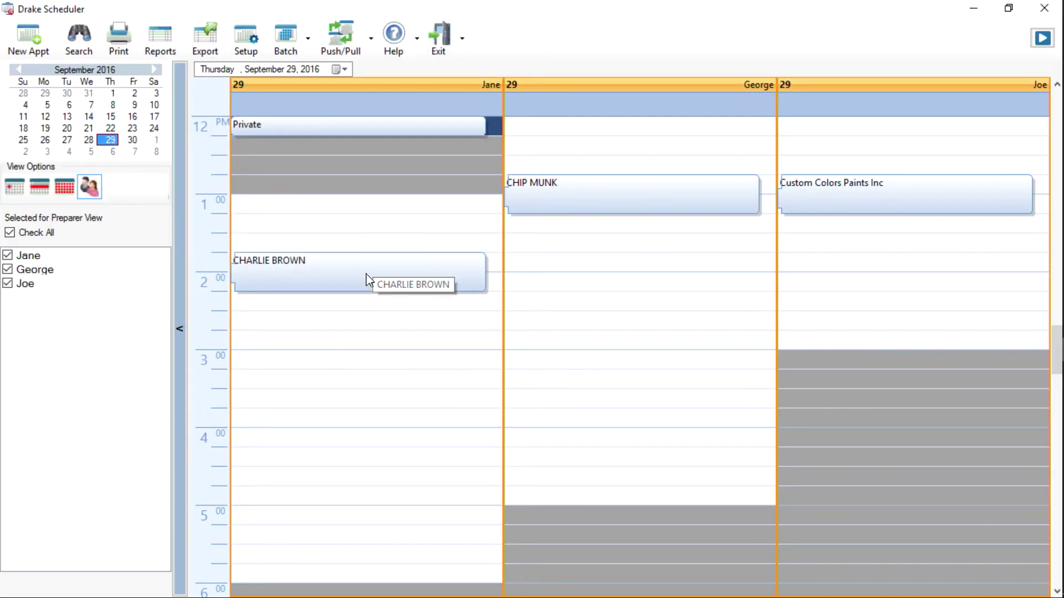
pyautogui.moveTo(366, 280)
pyautogui.mouseDown()
pyautogui.moveTo(364, 414)
pyautogui.moveTo(367, 218)
pyautogui.mouseUp()
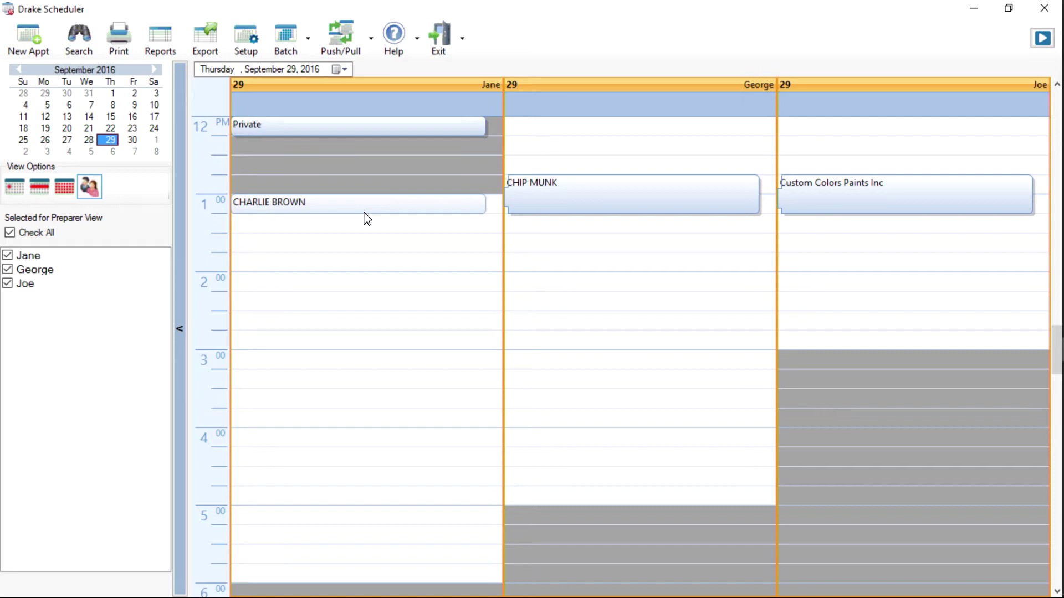
pyautogui.click(362, 209)
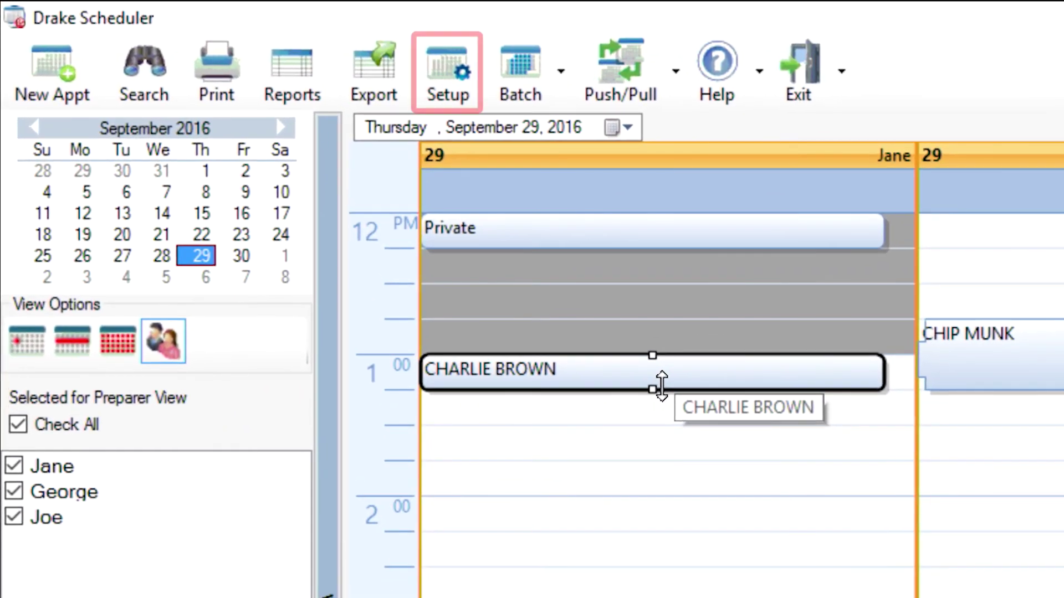
# Step: Choose Google as the external calendar in Setup's Appointment settings, then close Setup
pyautogui.click(453, 84)
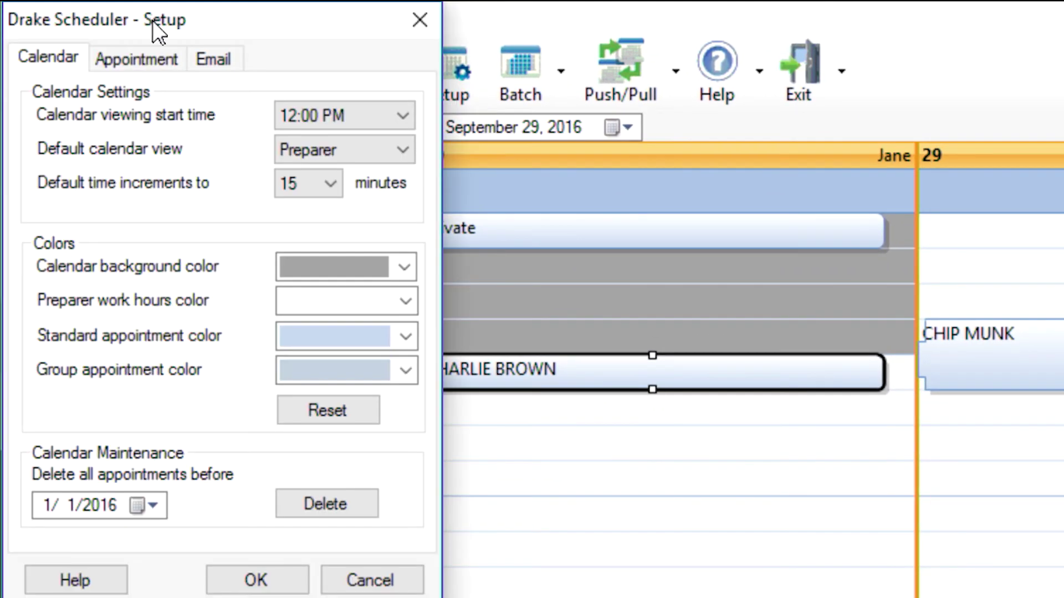
pyautogui.click(164, 57)
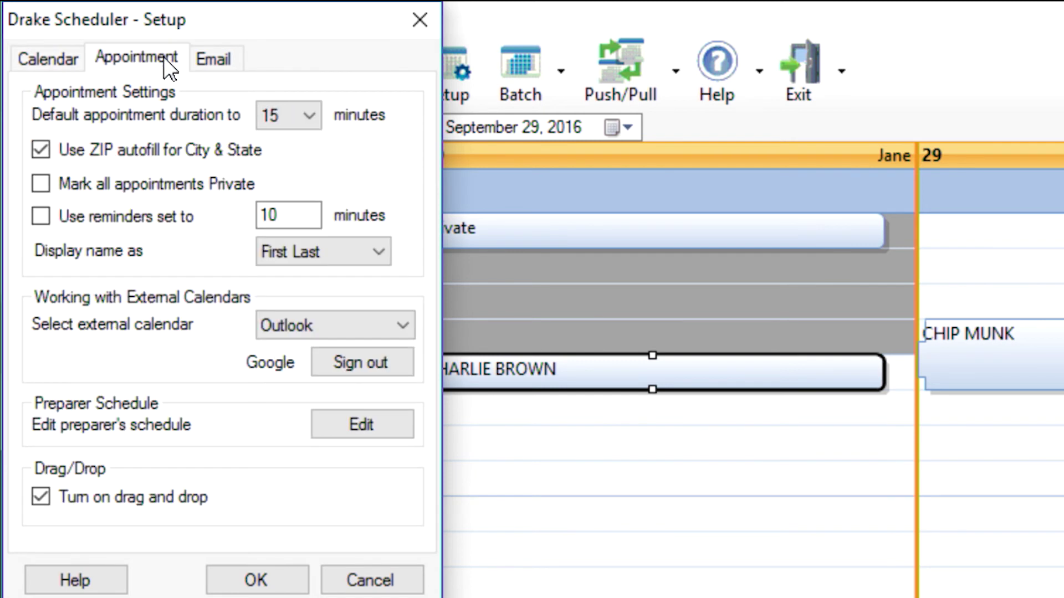
pyautogui.click(405, 329)
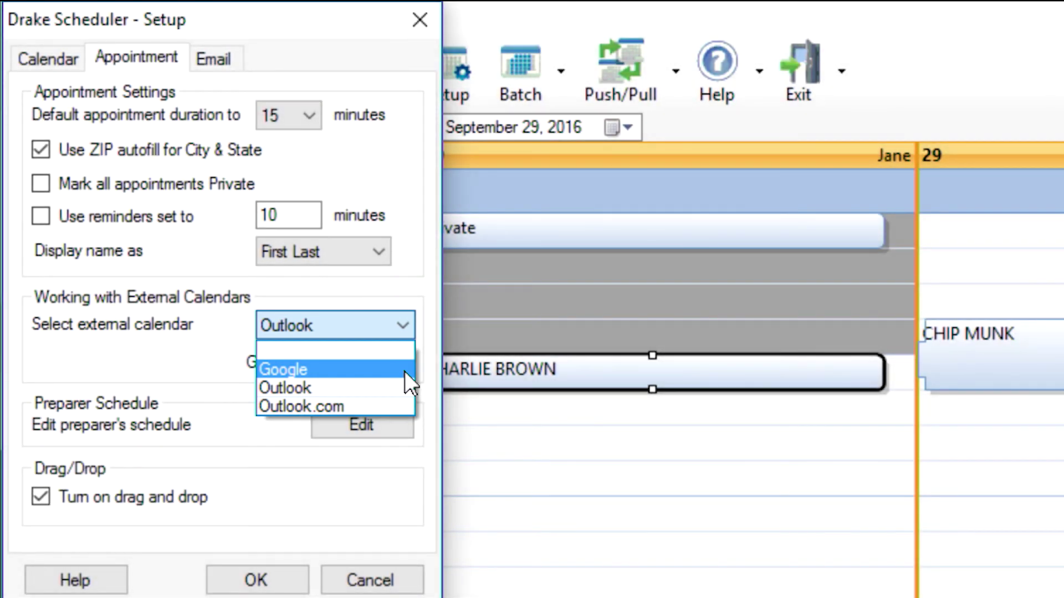
pyautogui.click(405, 371)
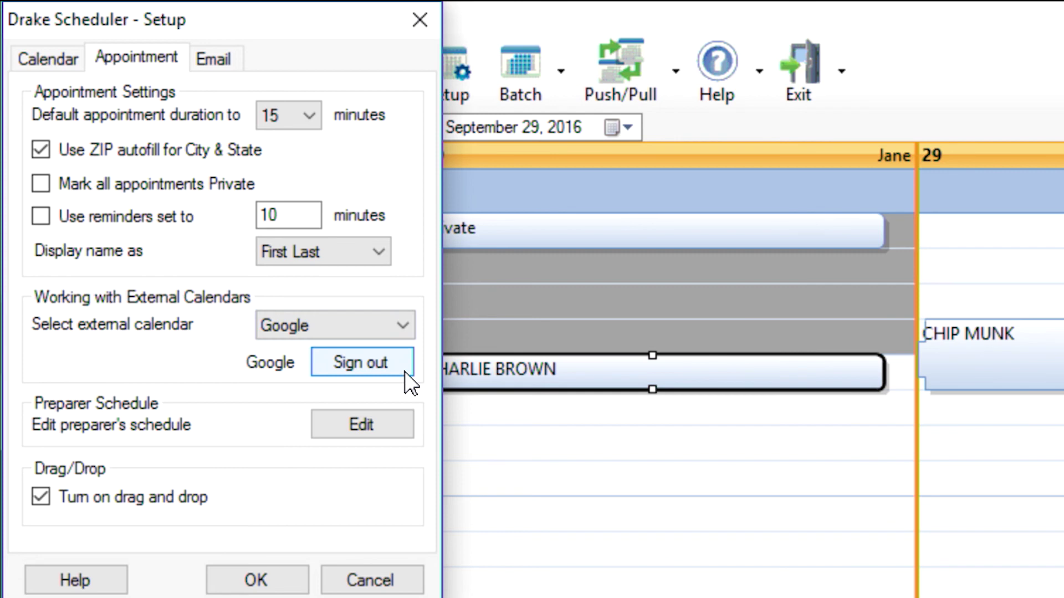
pyautogui.click(417, 18)
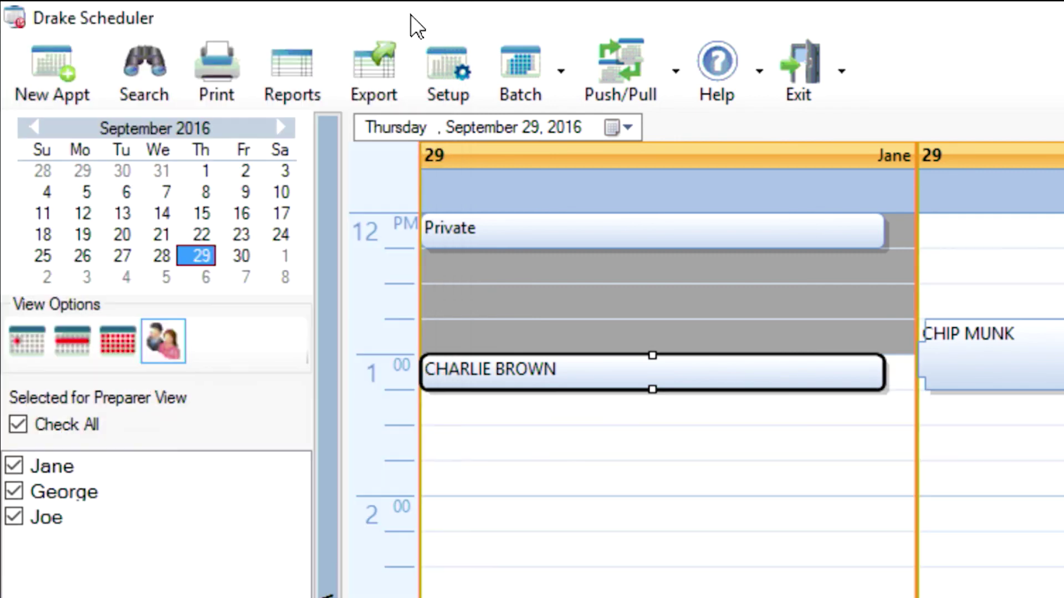